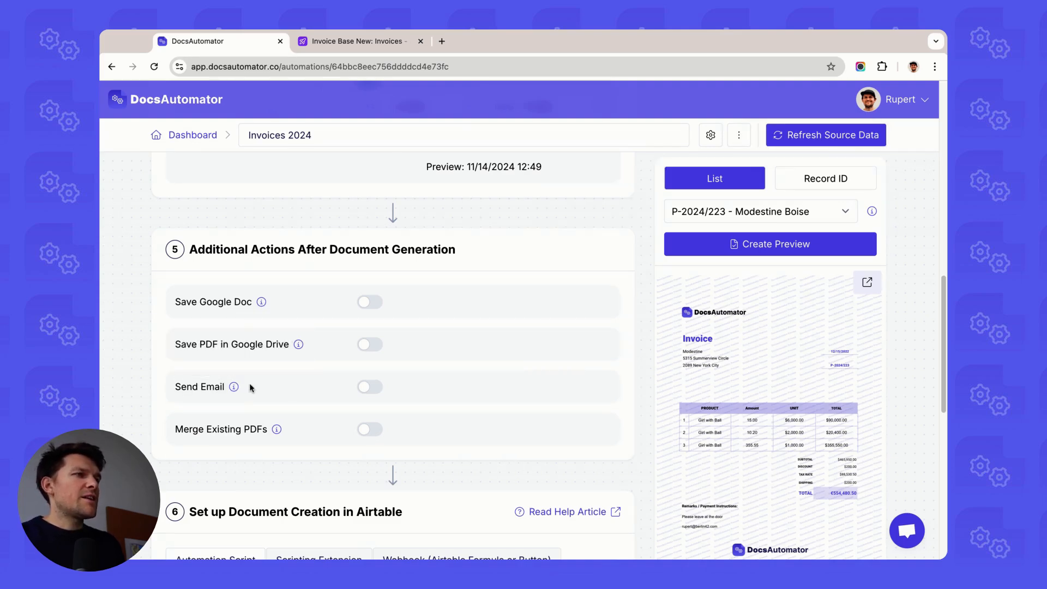
# Step: Enable the Send Email action among the additional actions after document generation
pyautogui.moveTo(245, 135); pyautogui.dragTo(315, 136)
pyautogui.click(305, 207)
pyautogui.scroll(-1, 256, 367)
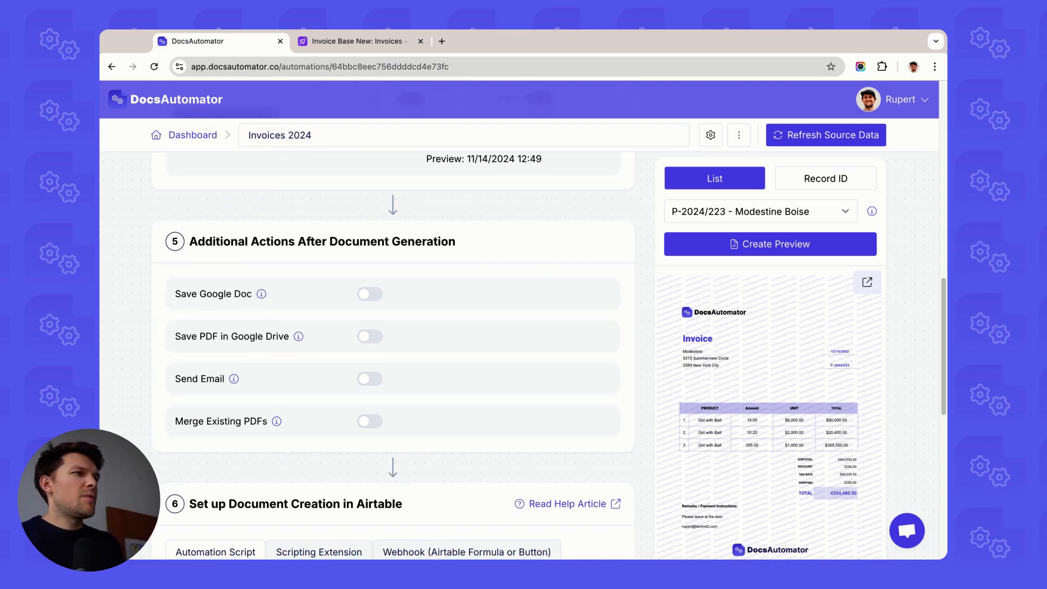
pyautogui.click(371, 381)
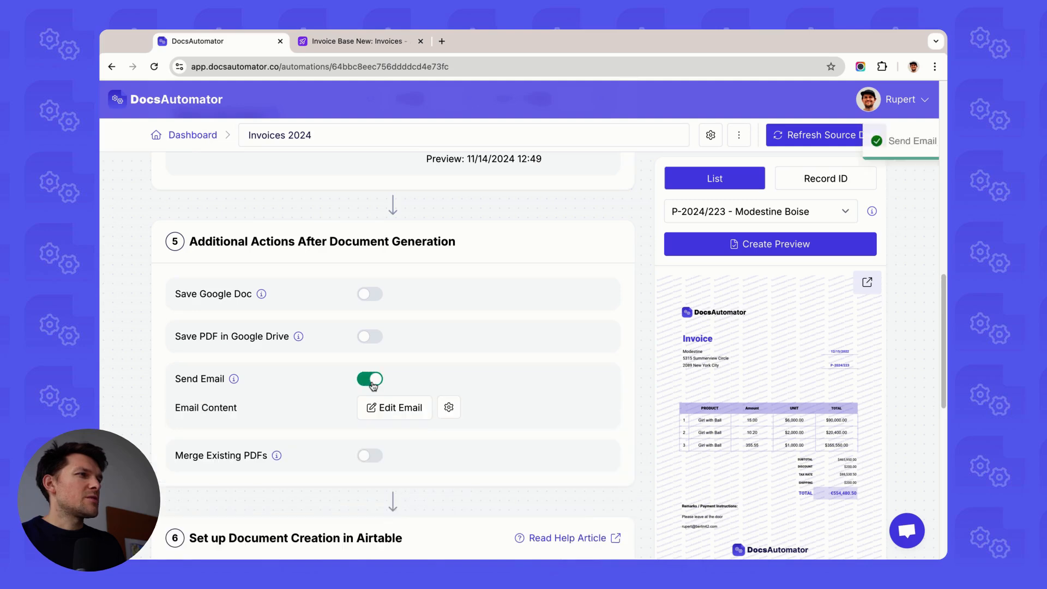
# Step: Open the email content editor for the Send Email action
pyautogui.scroll(-1, 305, 382)
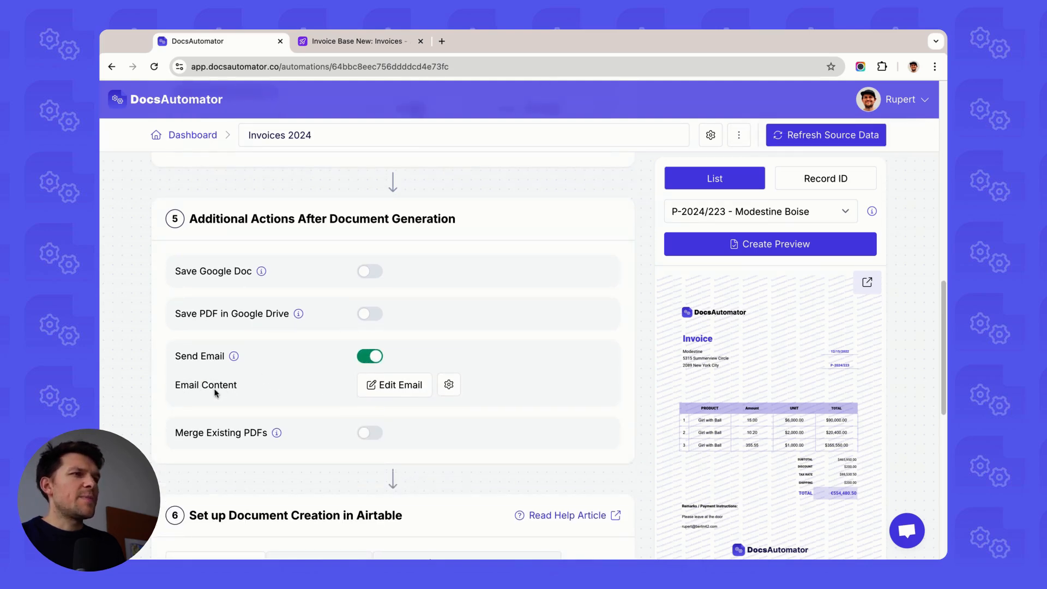
pyautogui.click(399, 386)
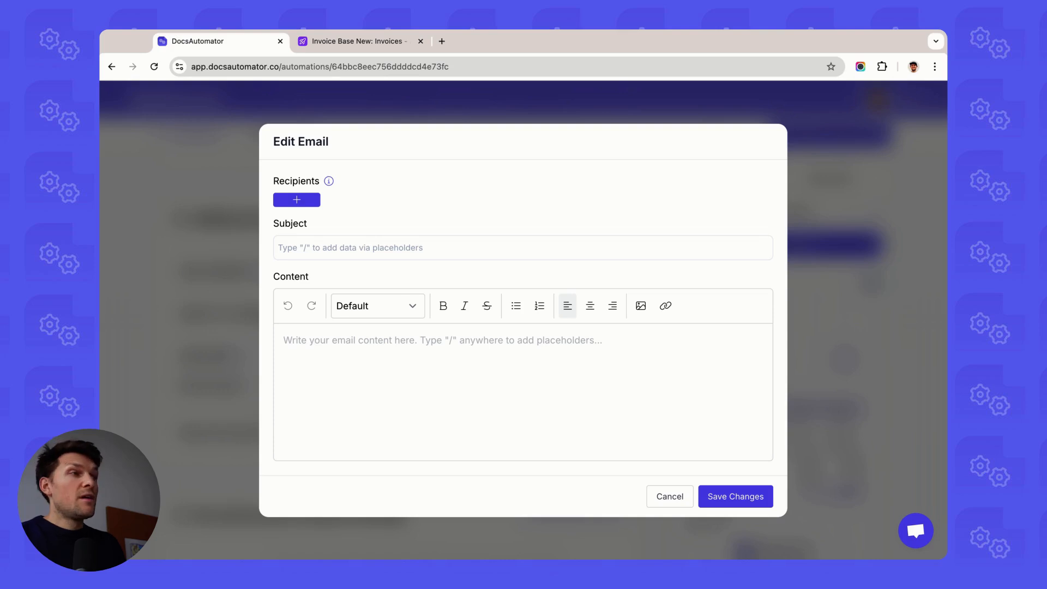
# Step: Add a custom test e-mail address as a recipient and remove it again
pyautogui.click(297, 200)
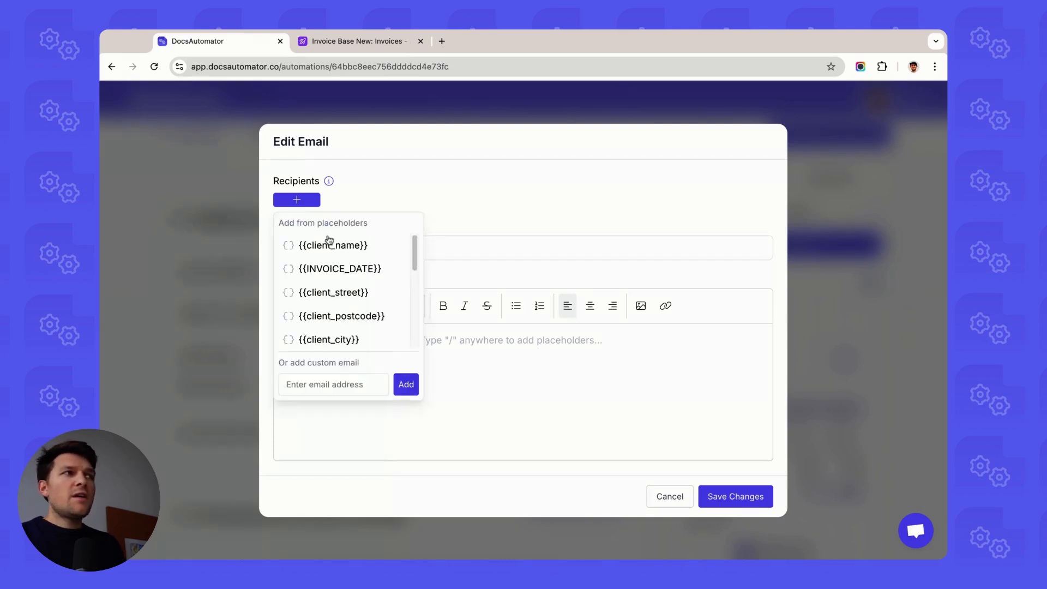
pyautogui.click(321, 386)
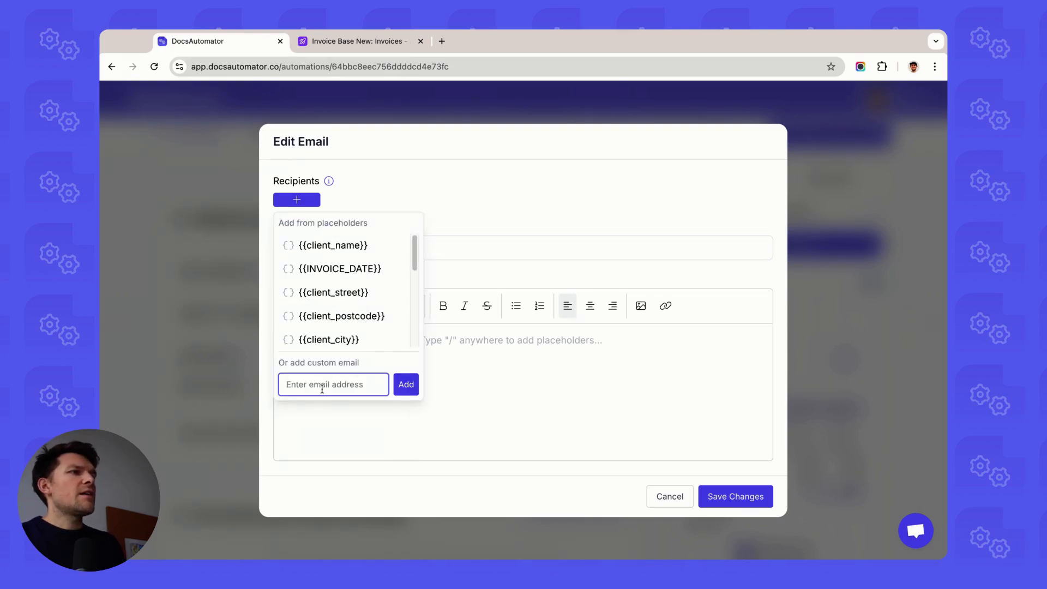
pyautogui.write('test.tes')
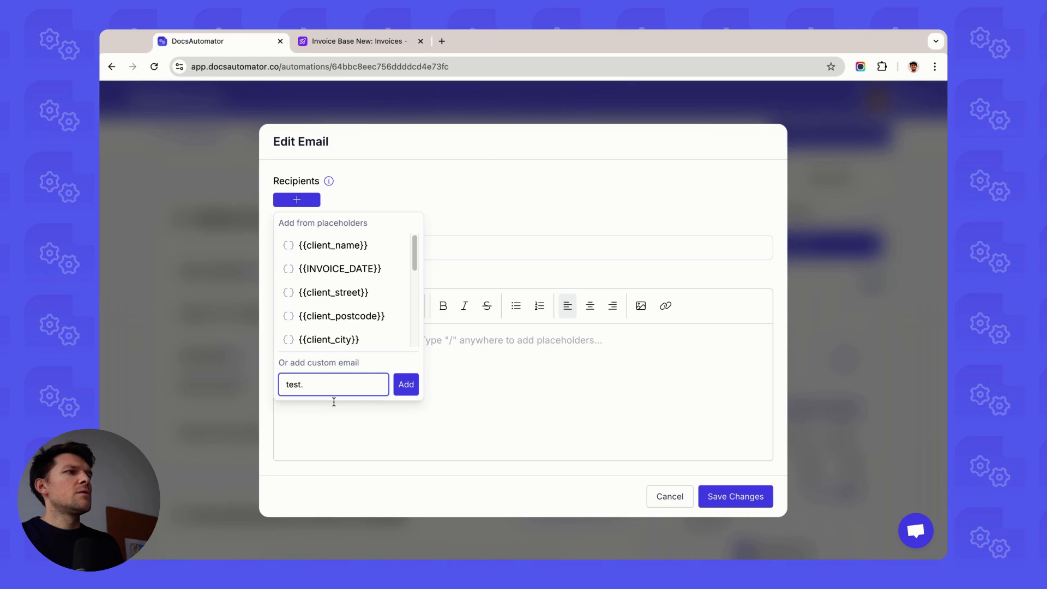
pyautogui.press('BackSpace')
pyautogui.write('@test.com')
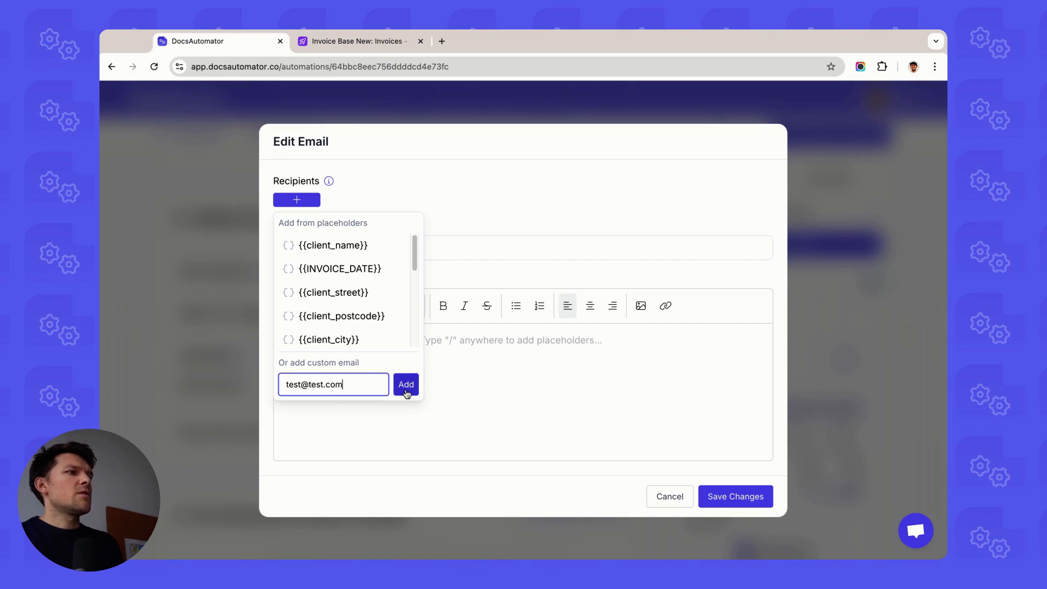
pyautogui.click(406, 385)
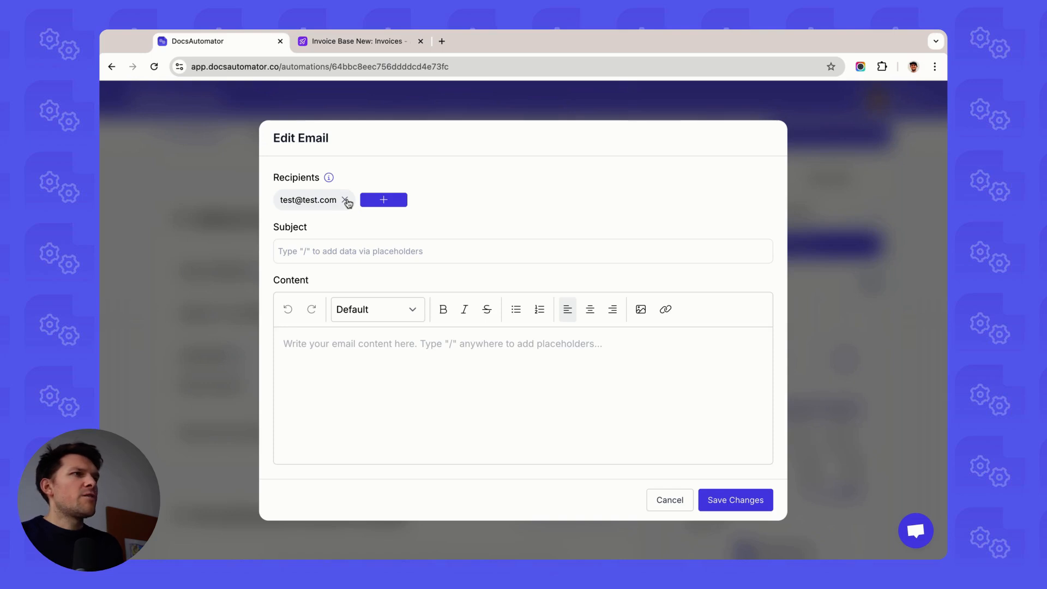
pyautogui.click(344, 200)
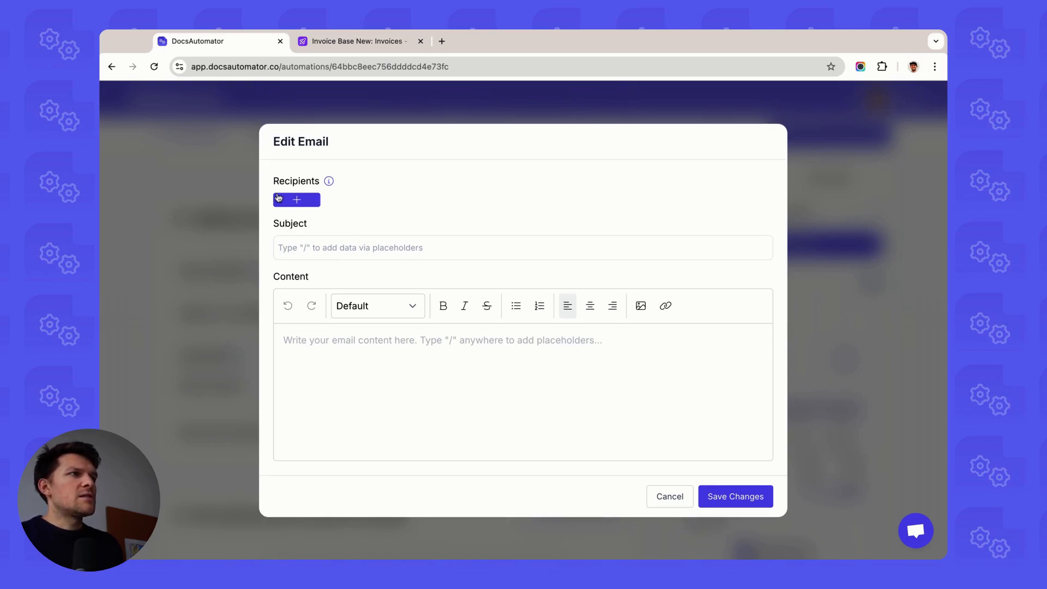
# Step: Add the {{client_email}} placeholder as the email recipient
pyautogui.click(299, 203)
pyautogui.scroll(-5, 341, 325)
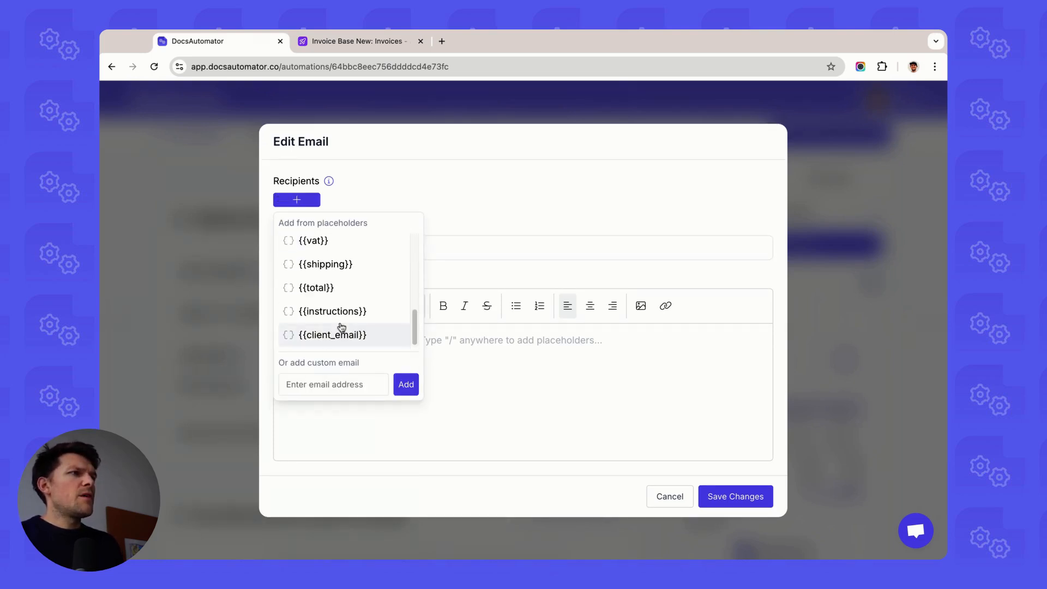
pyautogui.click(338, 335)
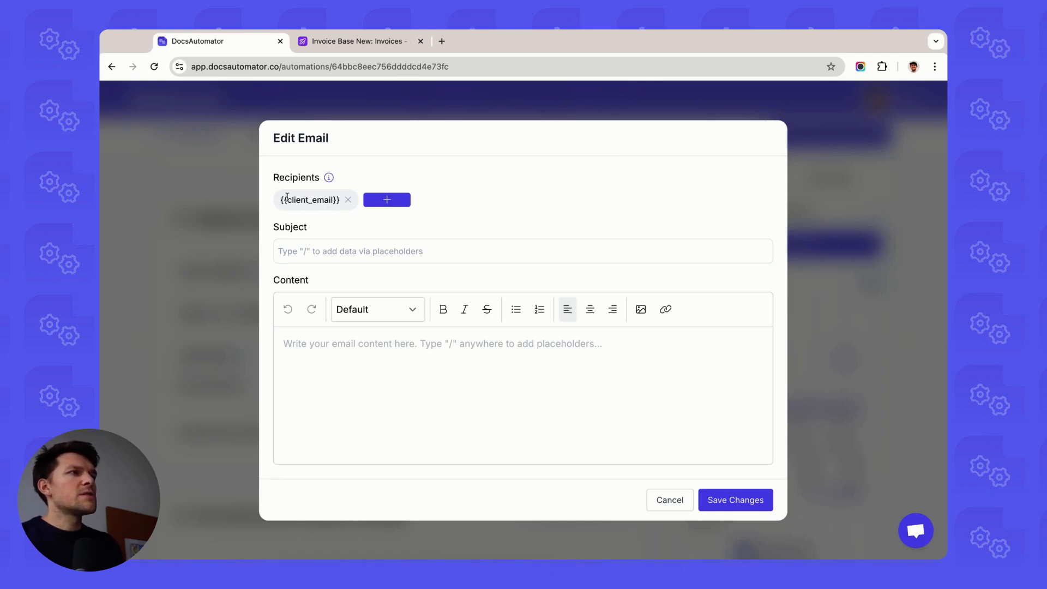
pyautogui.tripleClick(311, 199)
pyautogui.click(309, 201)
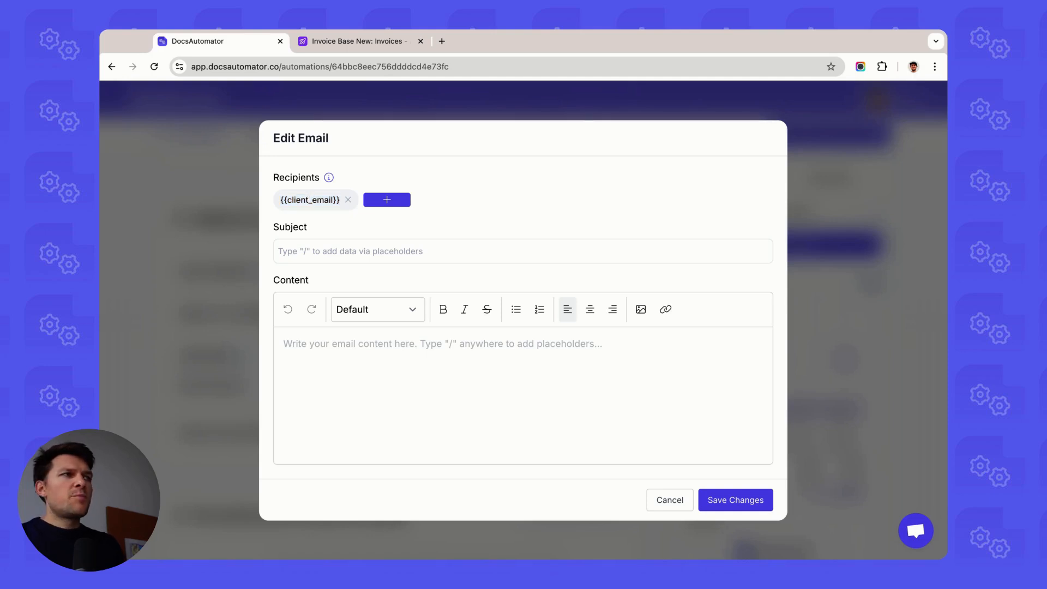
# Step: Set the email subject to Invoice {{INVOICE_NUMBER}} using the placeholder list
pyautogui.click(367, 257)
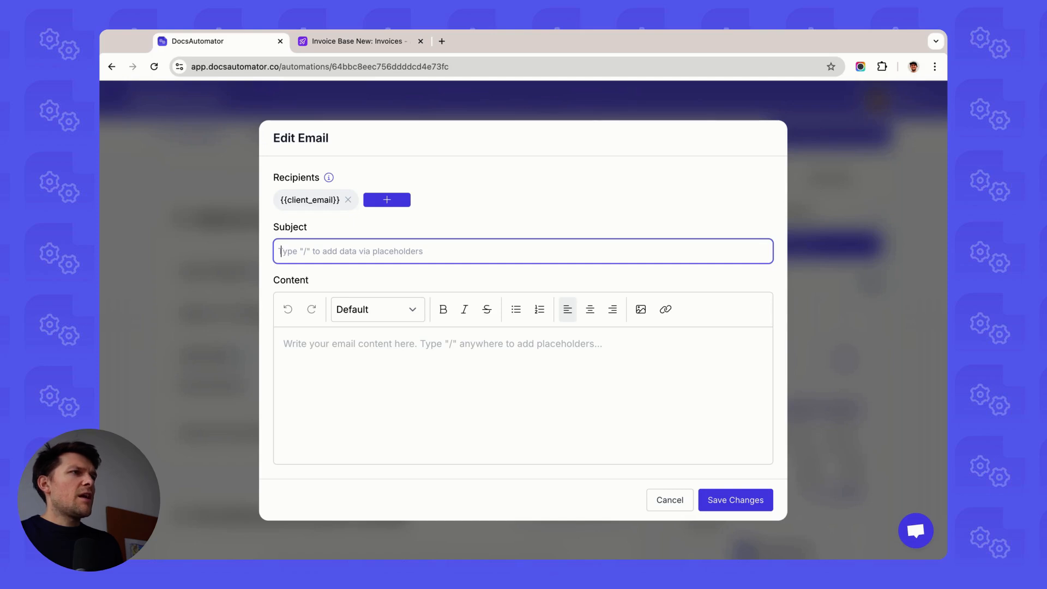
pyautogui.write('Invoice /')
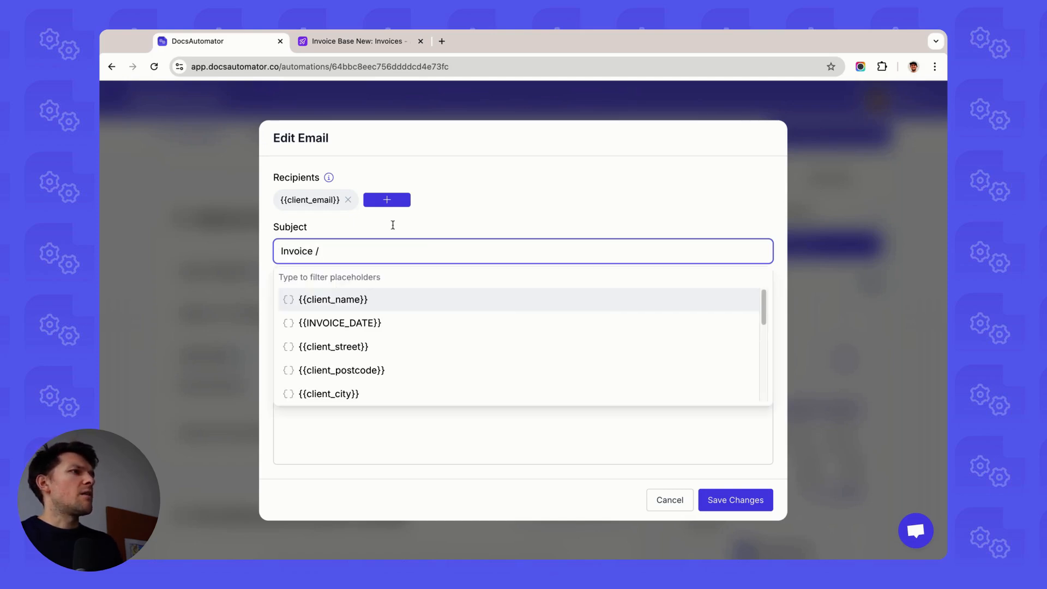
pyautogui.scroll(-3, 375, 343)
pyautogui.click(374, 304)
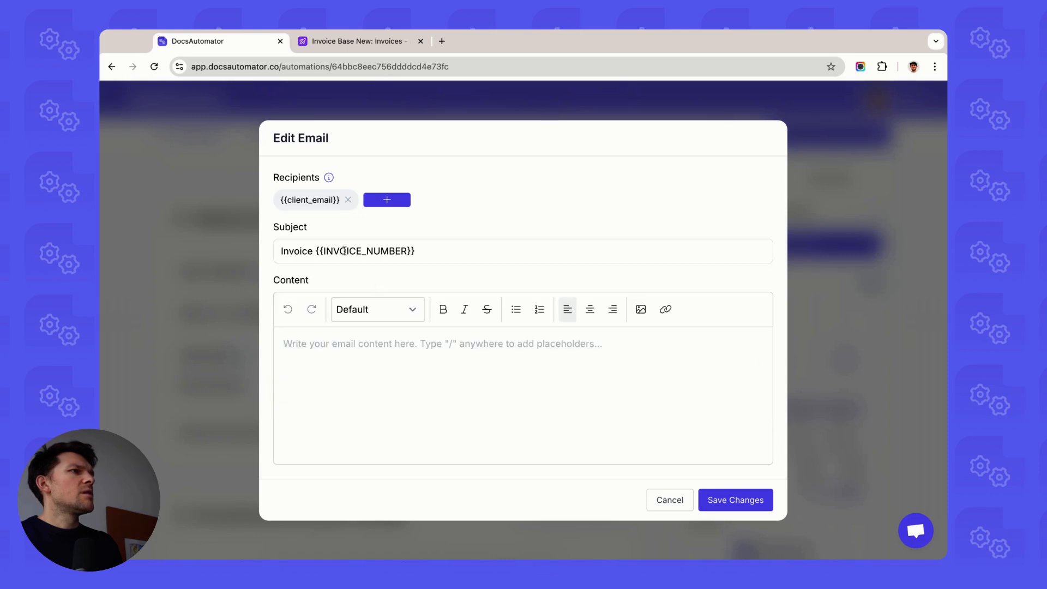
pyautogui.click(417, 255)
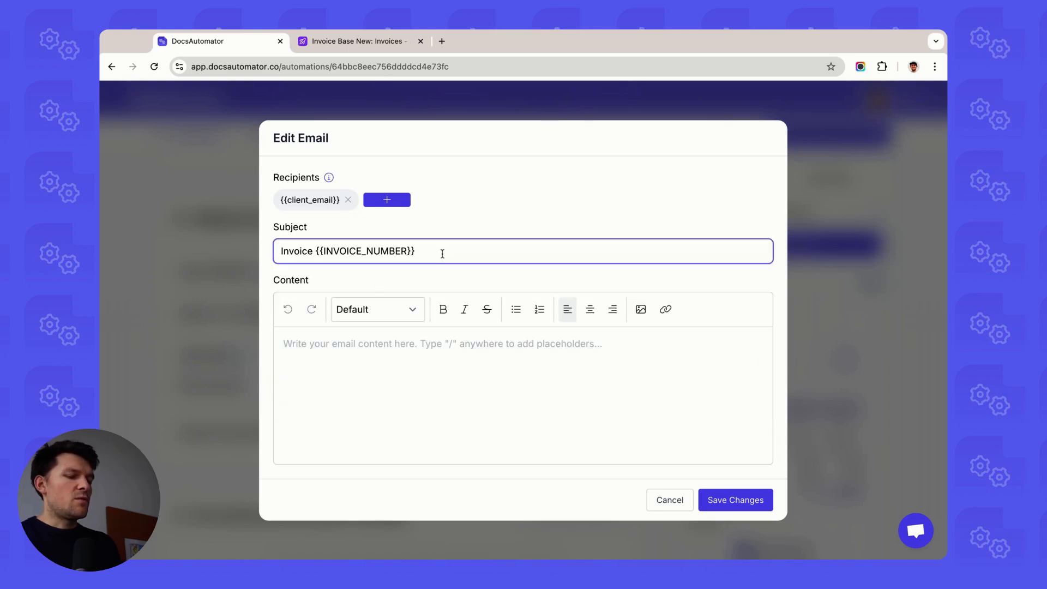
pyautogui.click(379, 284)
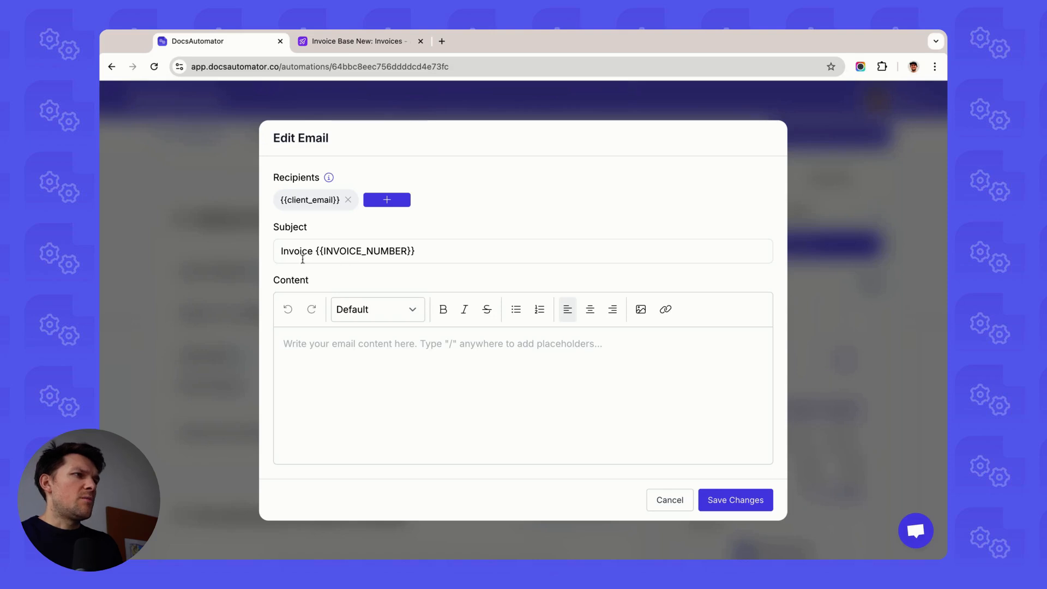
# Step: Start the email content with the greeting Dear {{client_name}}, inserting the client name placeholder
pyautogui.click(384, 351)
pyautogui.write('Dea')
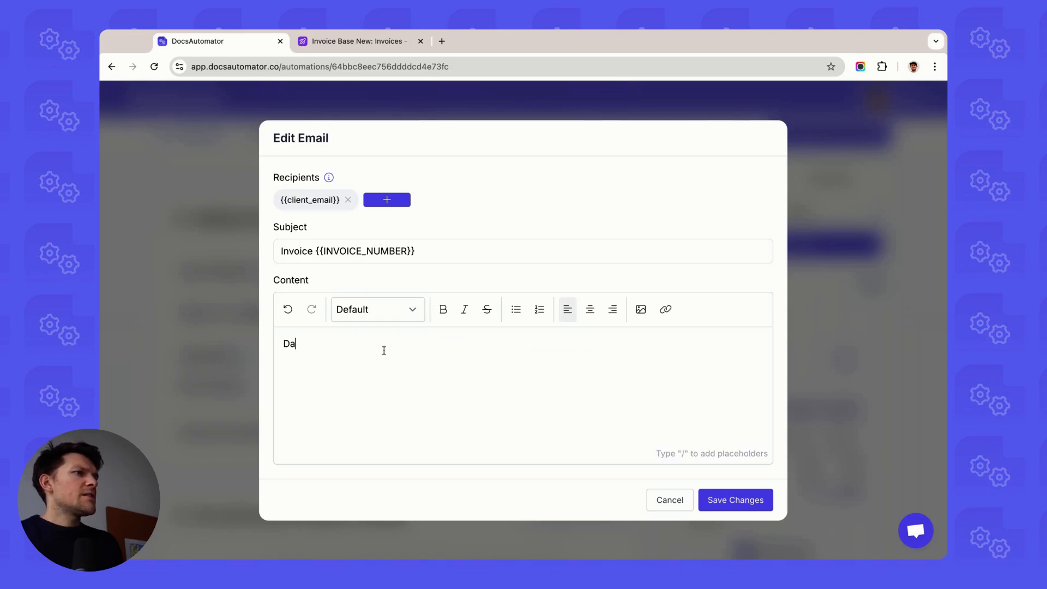
pyautogui.write('r')
pyautogui.press('BackSpace')
pyautogui.press('BackSpace')
pyautogui.write('ear')
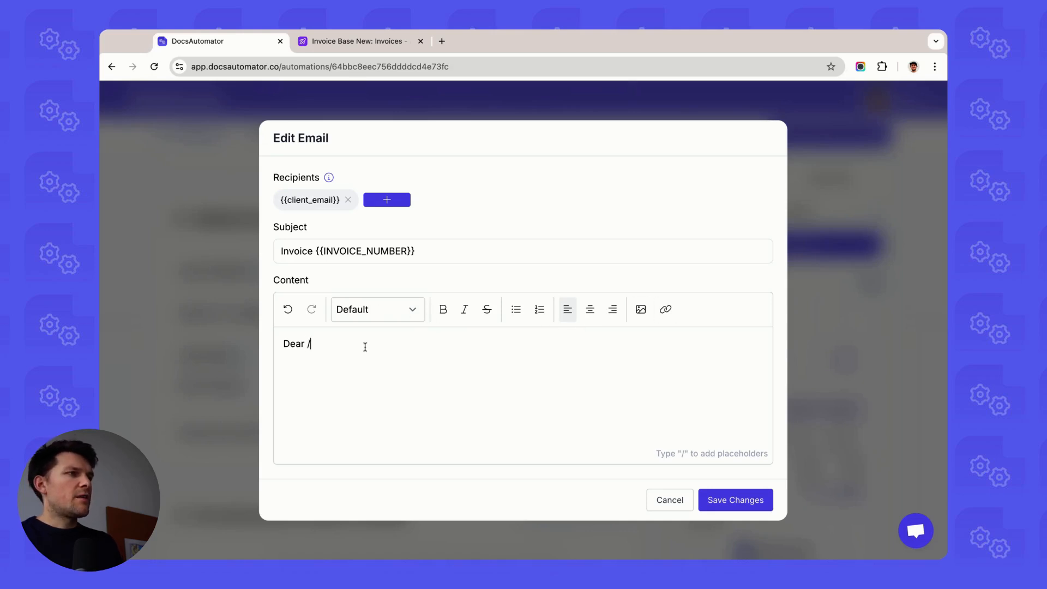
pyautogui.write(' /')
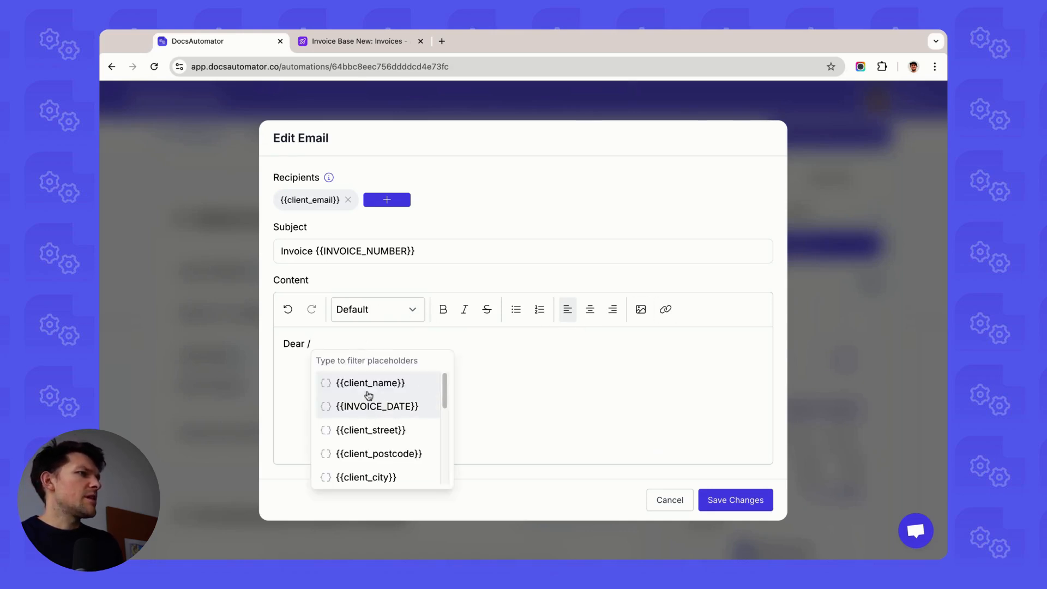
pyautogui.click(368, 385)
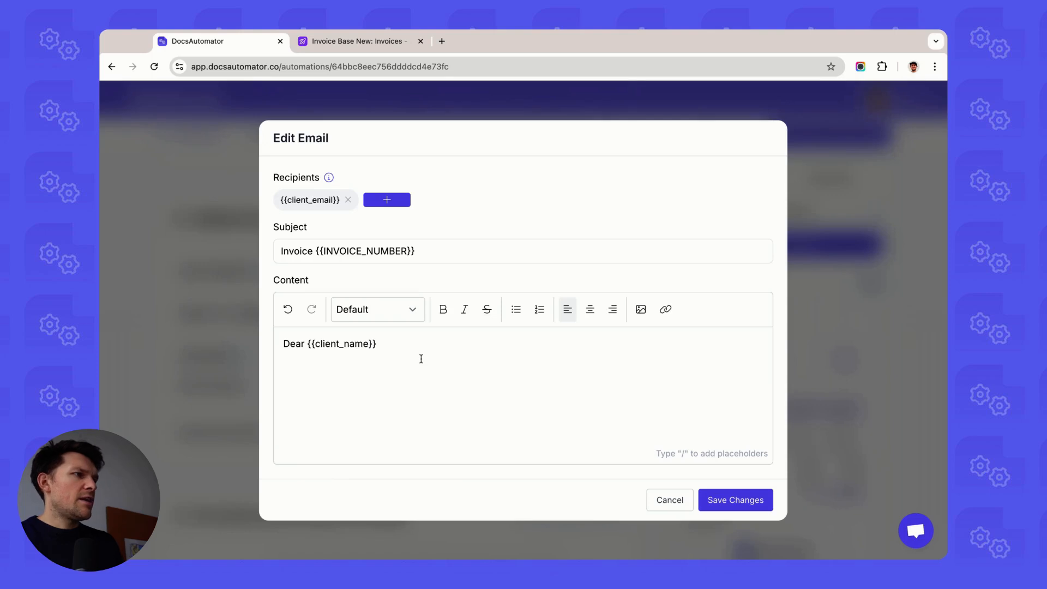
pyautogui.write(',')
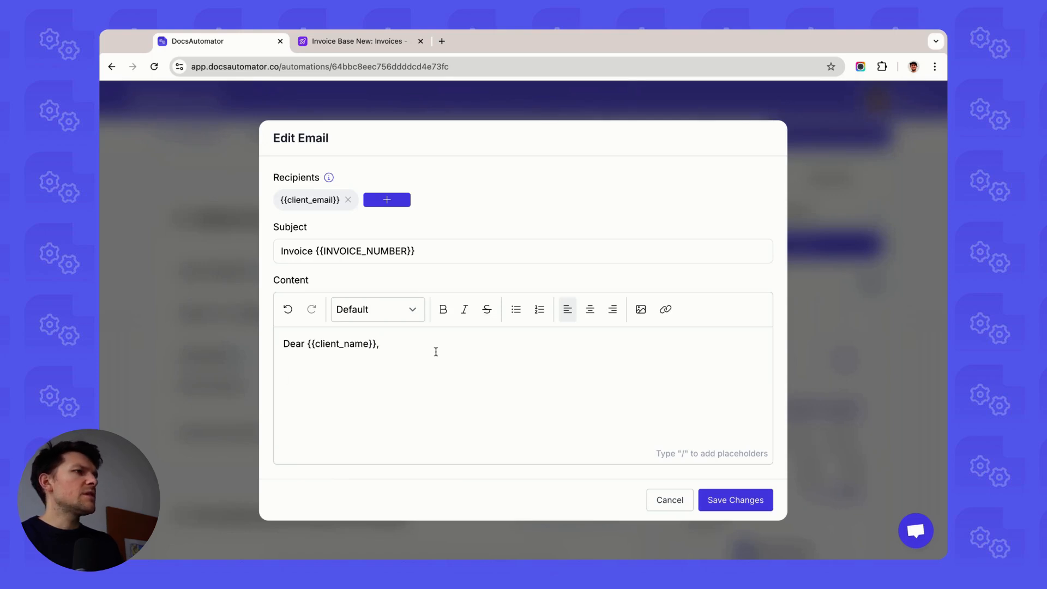
# Step: Add the line "please find your invoice attached." and a "Best," sign-off with the sender's name
pyautogui.press('Return')
pyautogui.write('please find your invoice ')
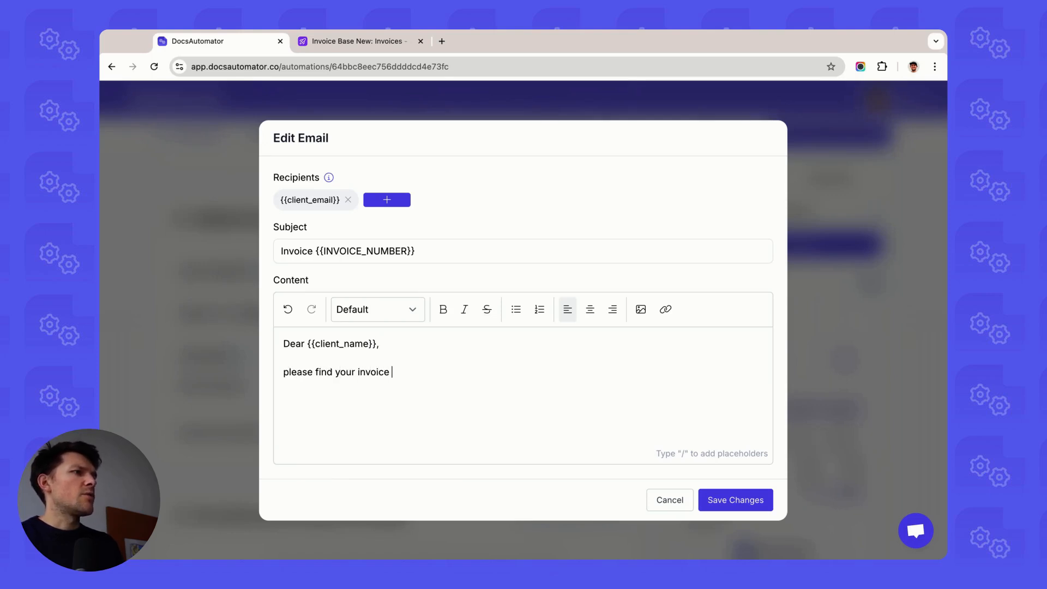
pyautogui.write('attached.  ')
pyautogui.write('B')
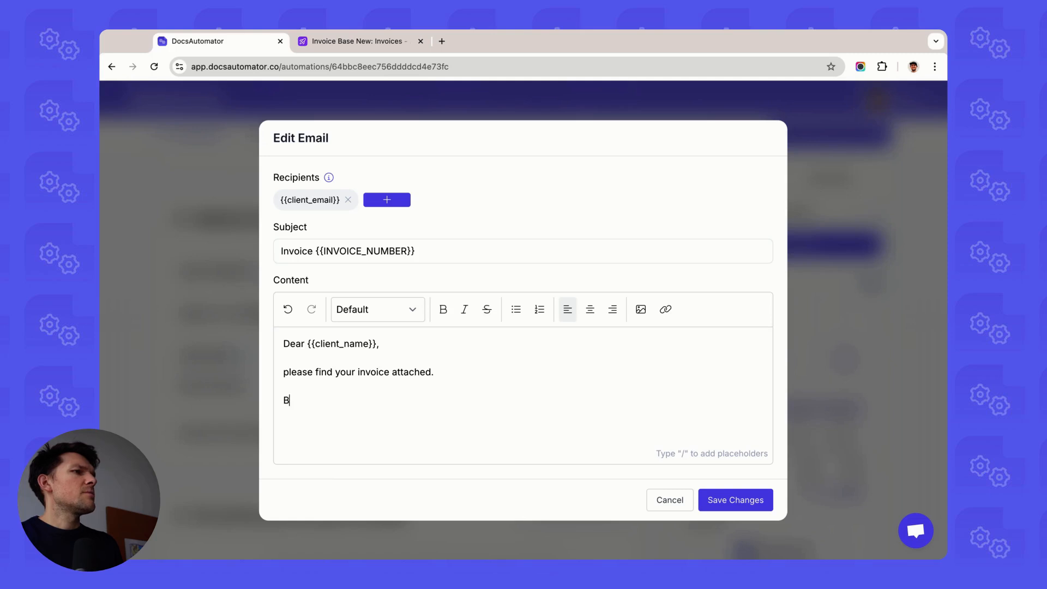
pyautogui.write('est, ')
pyautogui.write('Rupert')
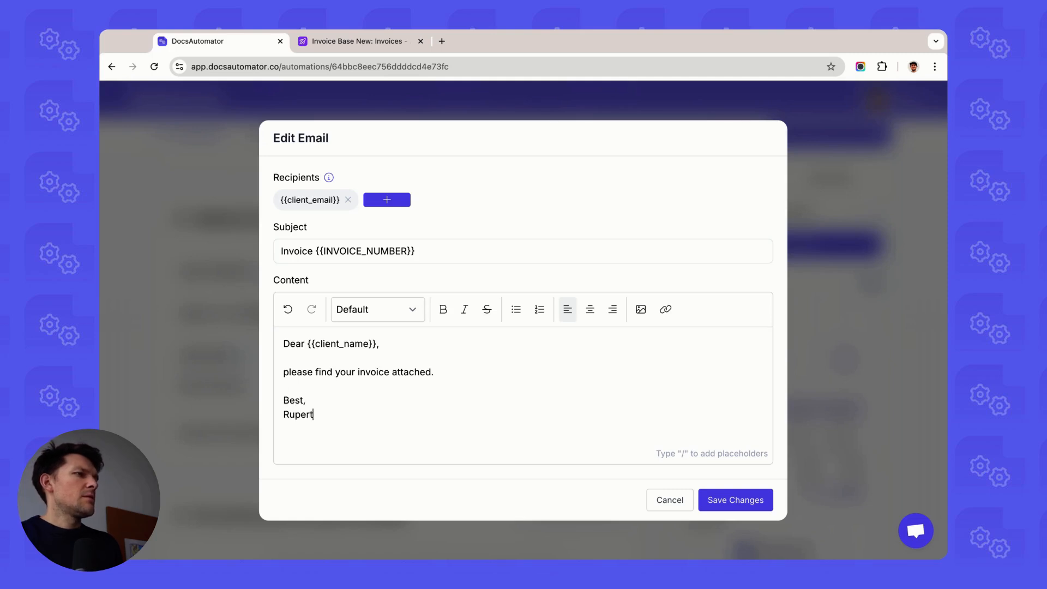
# Step: Save the email changes
pyautogui.moveTo(404, 419); pyautogui.dragTo(288, 355)
pyautogui.click(327, 344)
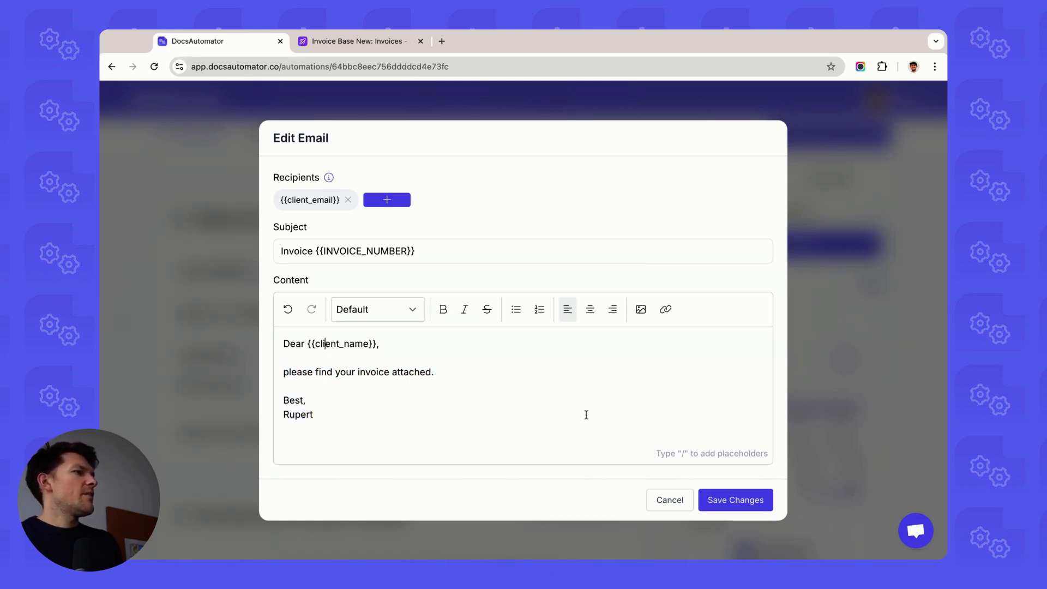
pyautogui.click(828, 501)
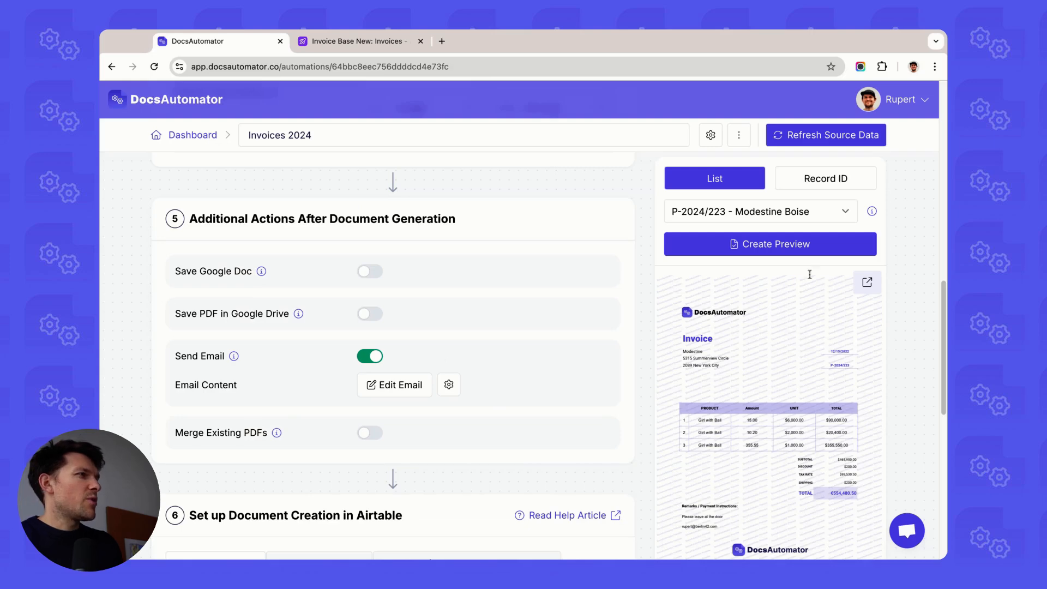
# Step: Open the email send conditions and inspect the Invoice identifier column in the Airtable invoices table
pyautogui.click(449, 384)
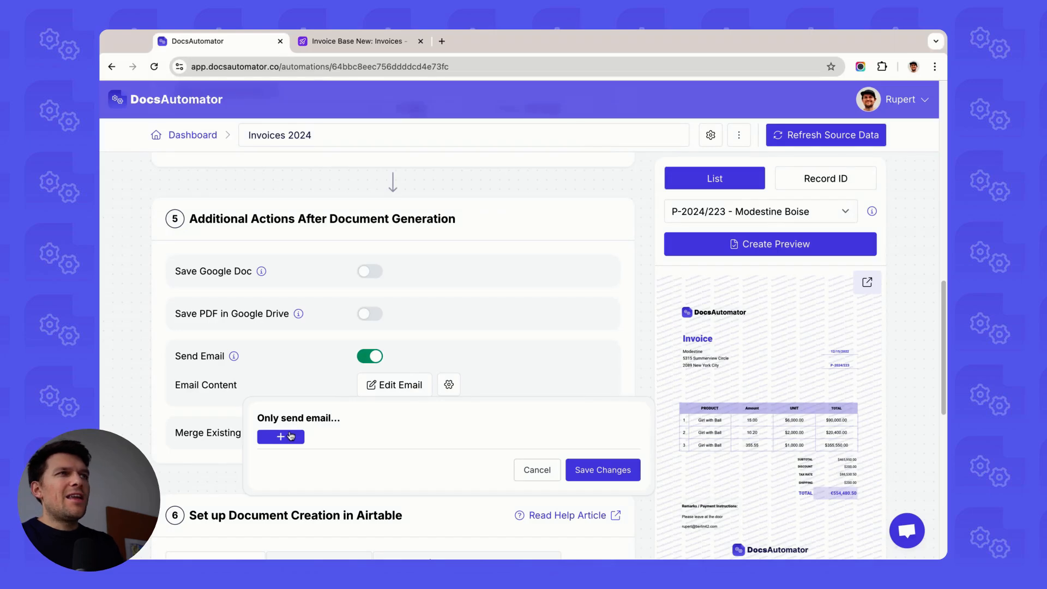
pyautogui.click(398, 38)
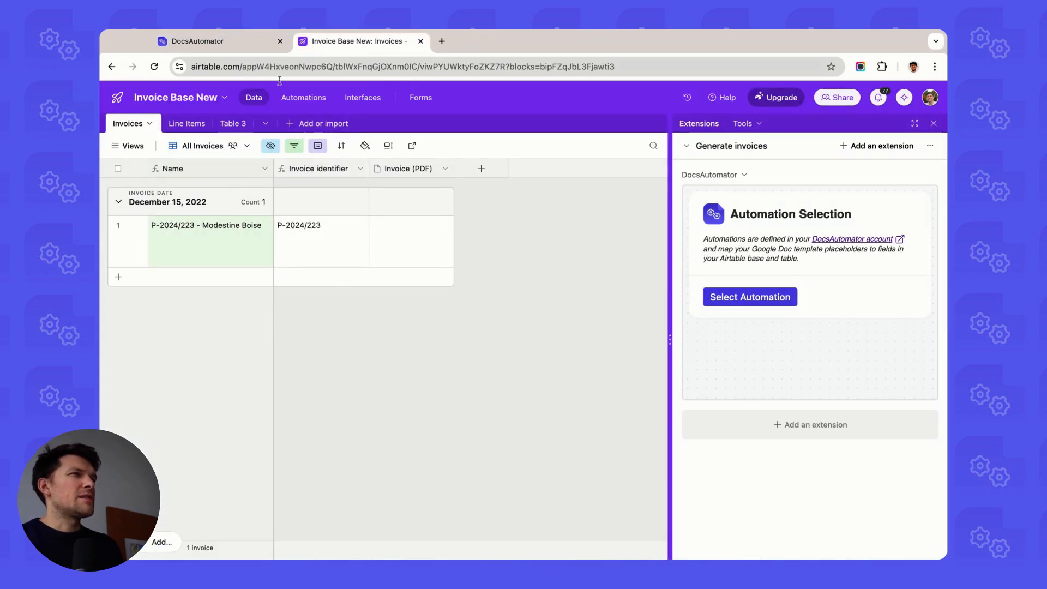
pyautogui.click(314, 232)
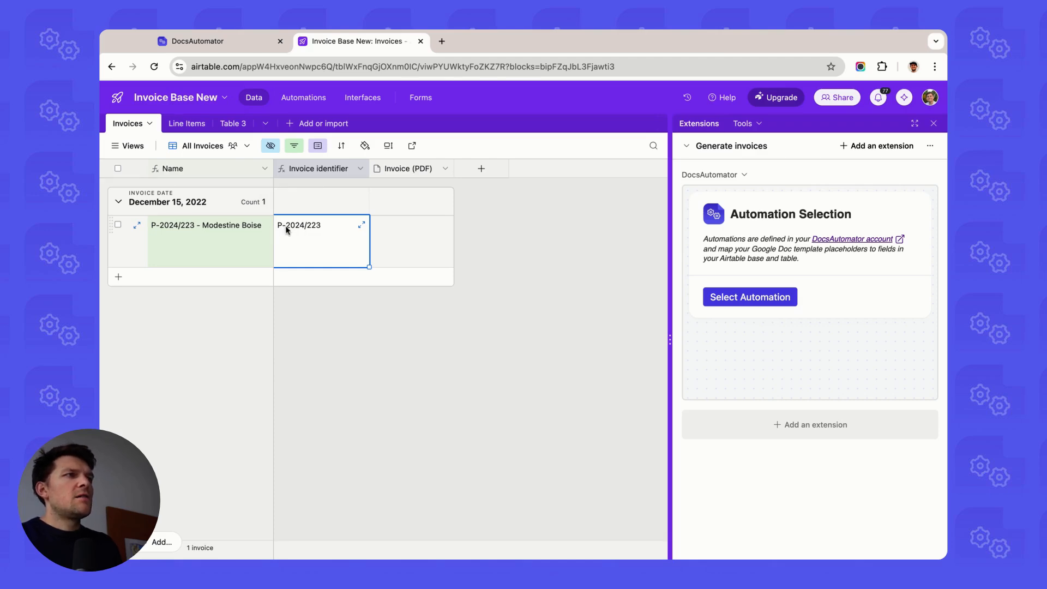
pyautogui.click(224, 44)
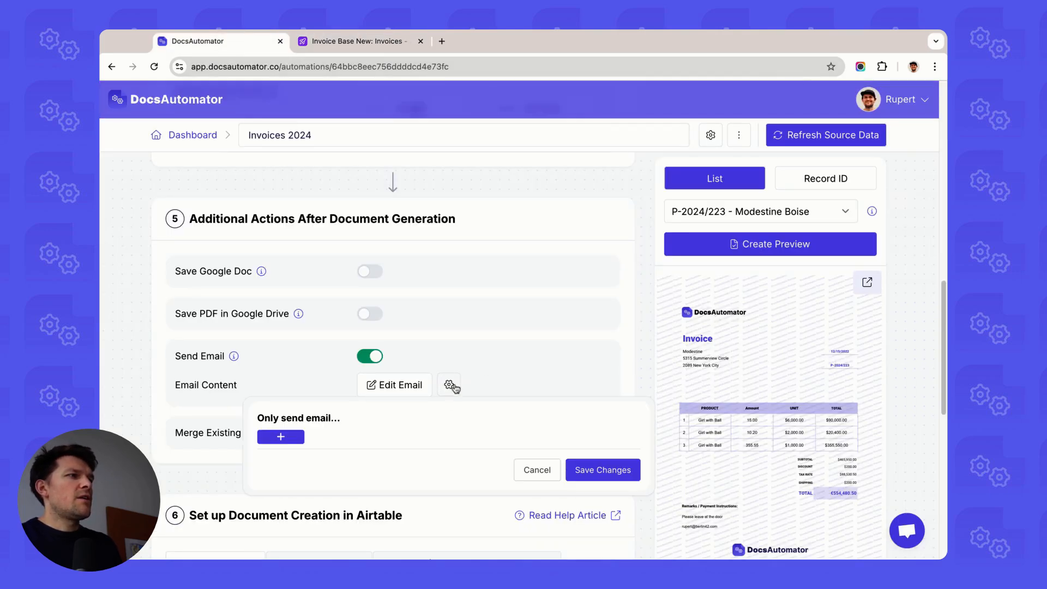
# Step: Add a send condition so the email is sent only if {{INVOICE_NUMBER}} contains "P", and save the changes
pyautogui.click(276, 439)
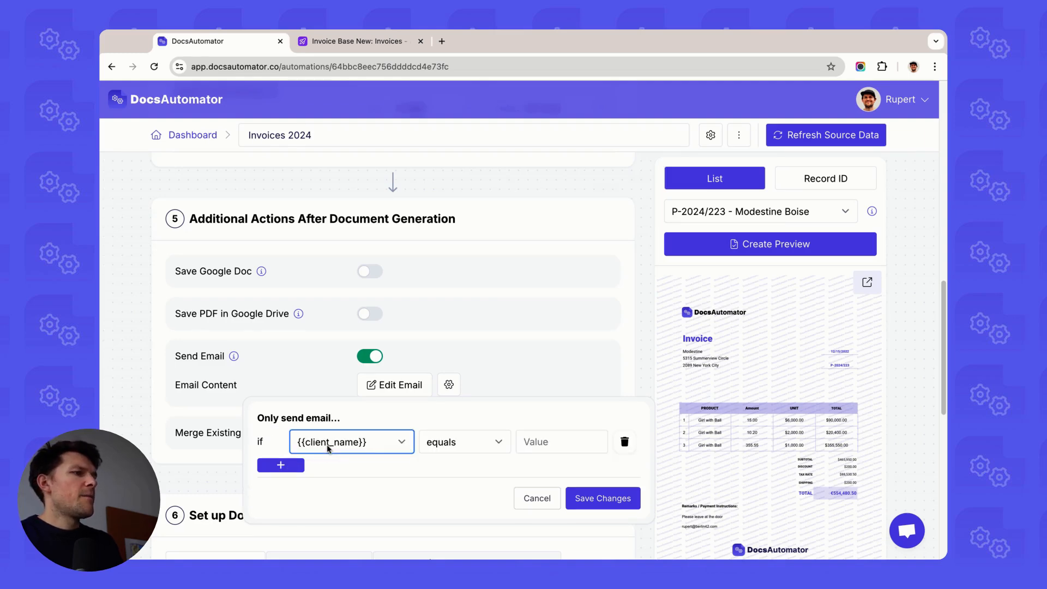
pyautogui.click(332, 458)
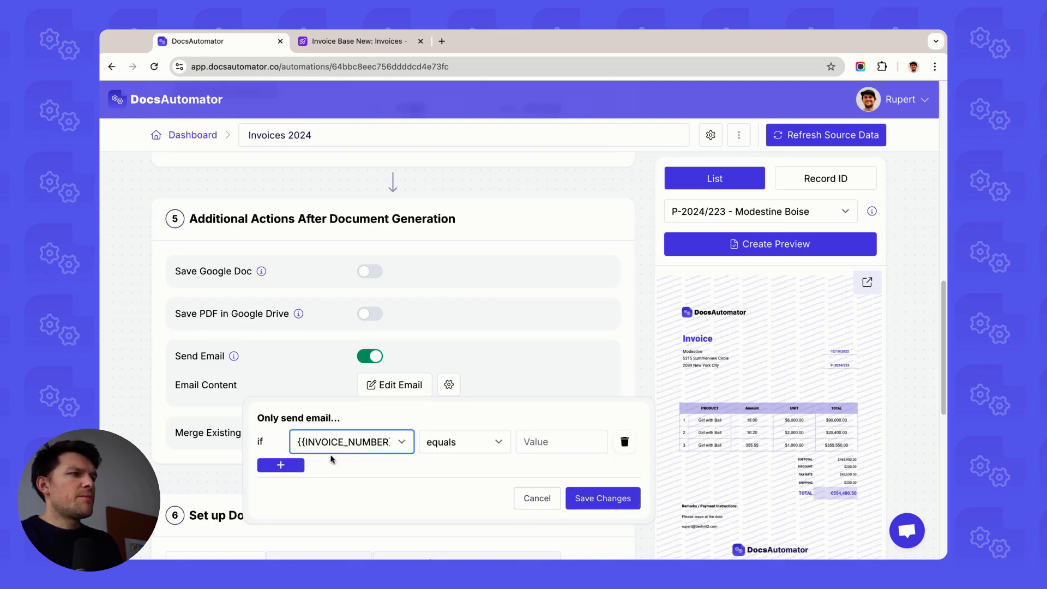
pyautogui.click(365, 44)
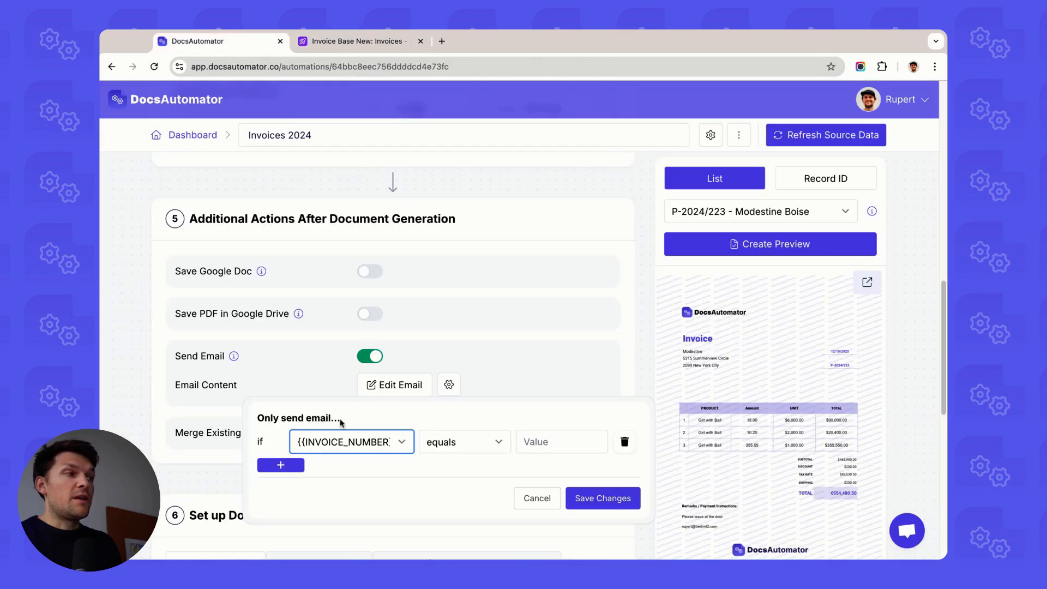
pyautogui.click(464, 448)
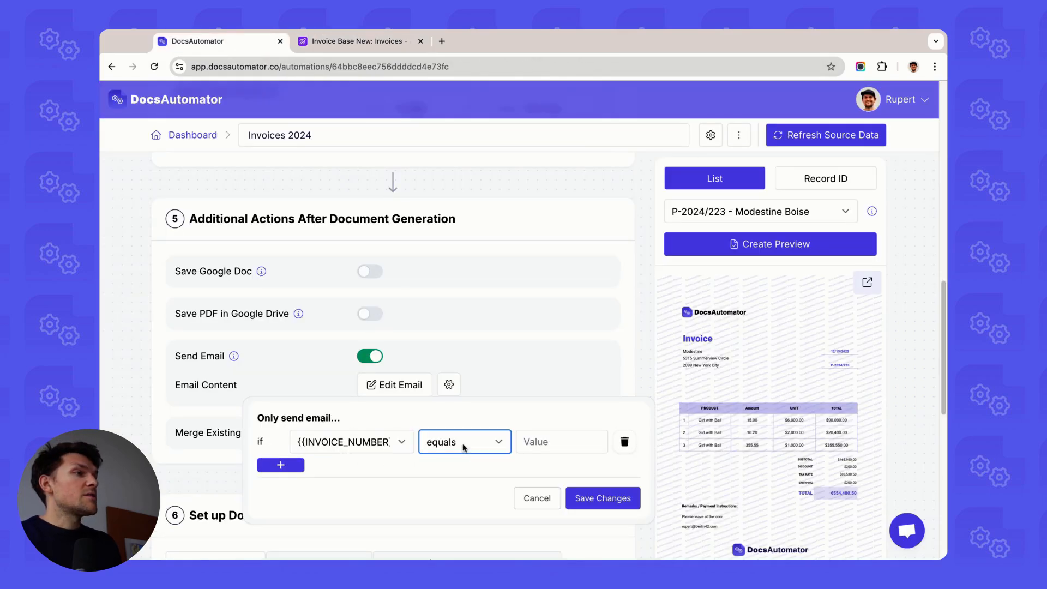
pyautogui.click(463, 447)
pyautogui.click(601, 441)
pyautogui.write('P-')
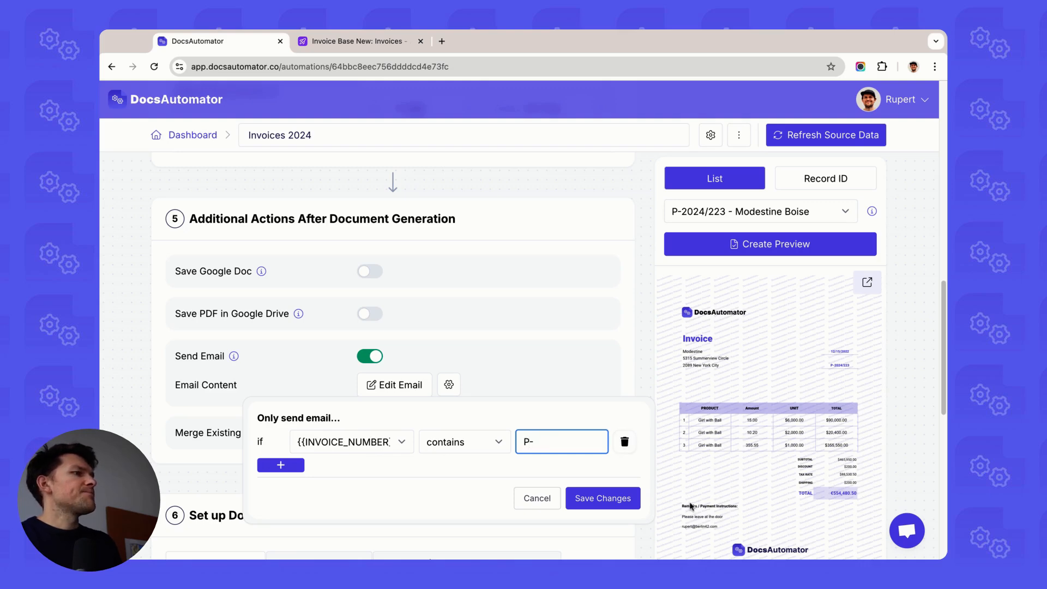
pyautogui.click(610, 504)
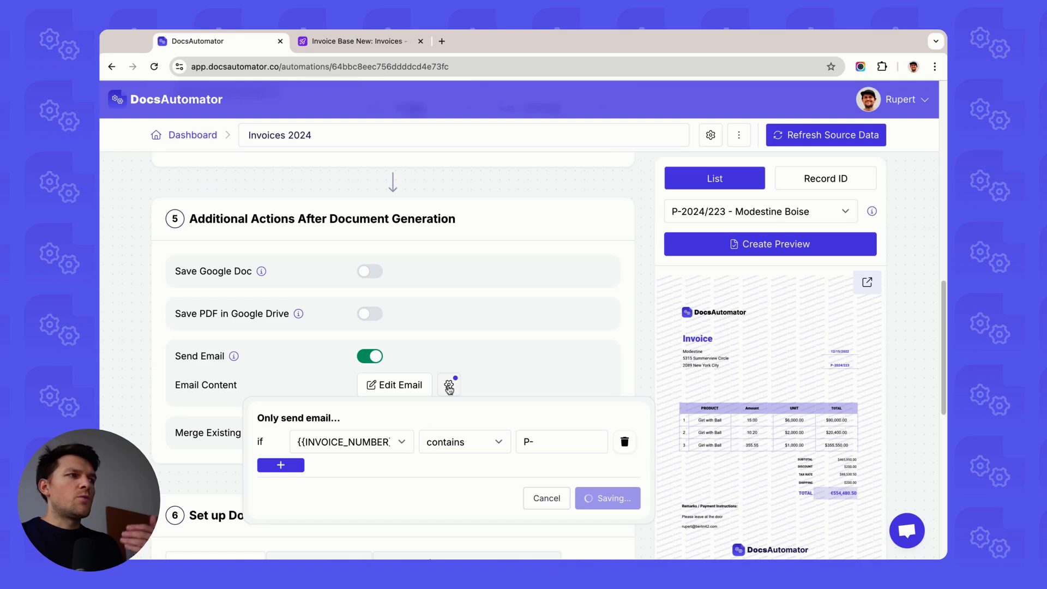
pyautogui.click(364, 41)
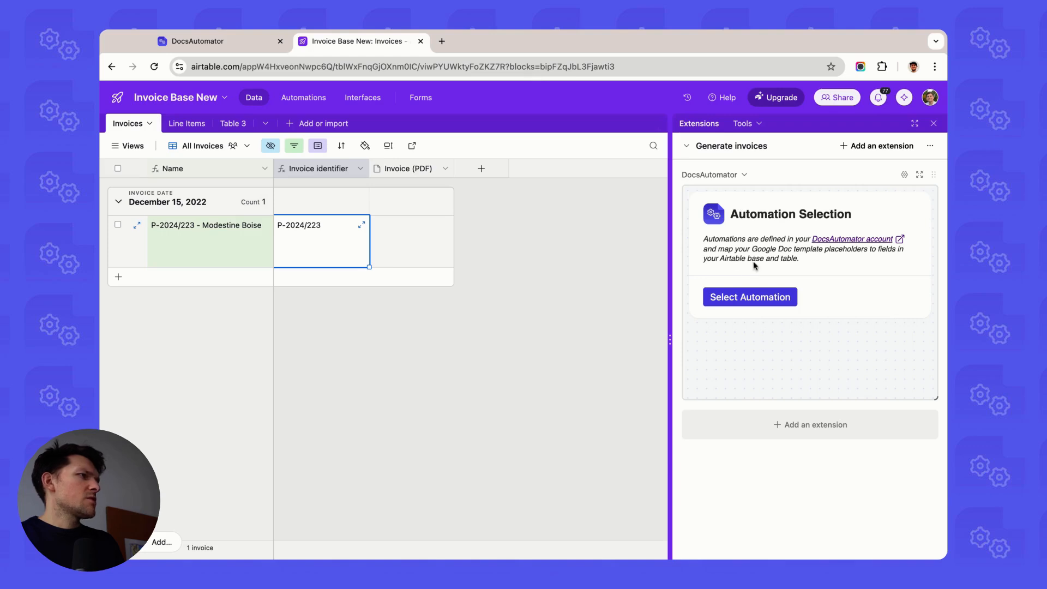
pyautogui.click(760, 303)
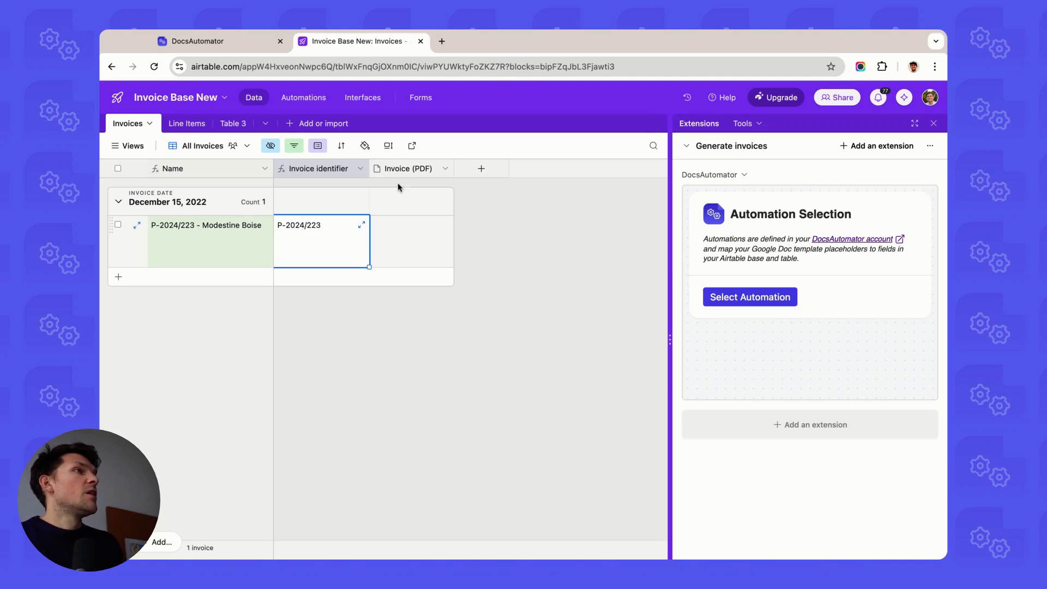
pyautogui.click(251, 42)
pyautogui.scroll(1, 268, 208)
pyautogui.scroll(-1, 277, 175)
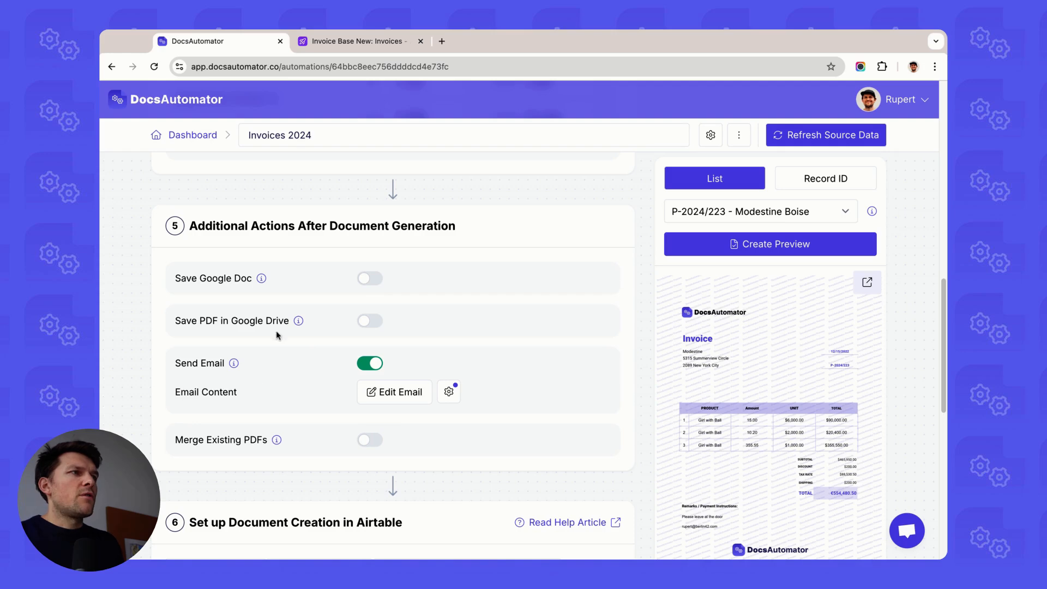
# Step: In the Airtable invoices base, select the Invoices 2024 automation in the DocsAutomator extension
pyautogui.click(341, 42)
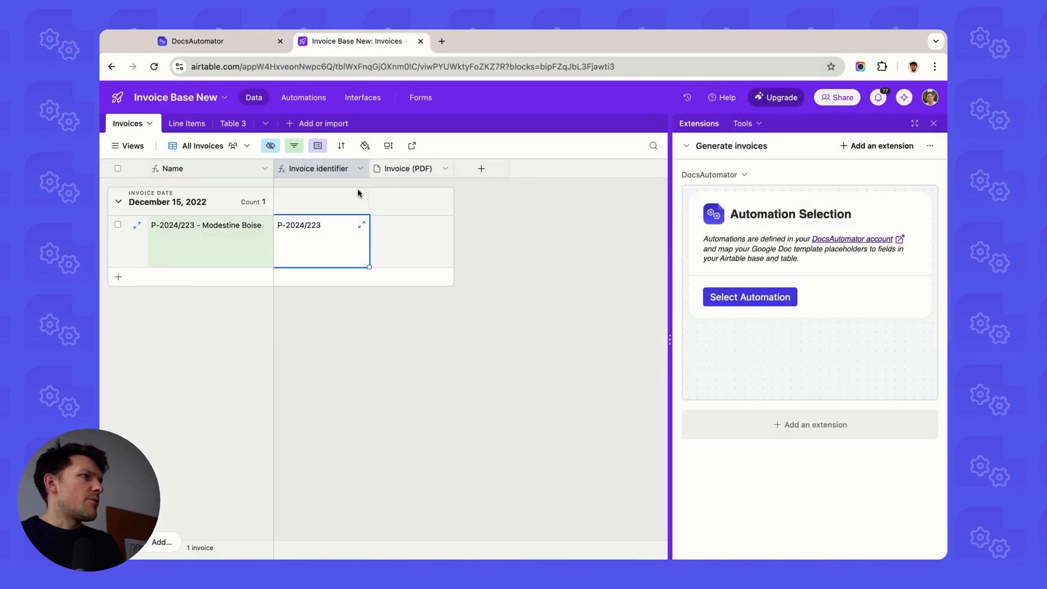
pyautogui.click(732, 297)
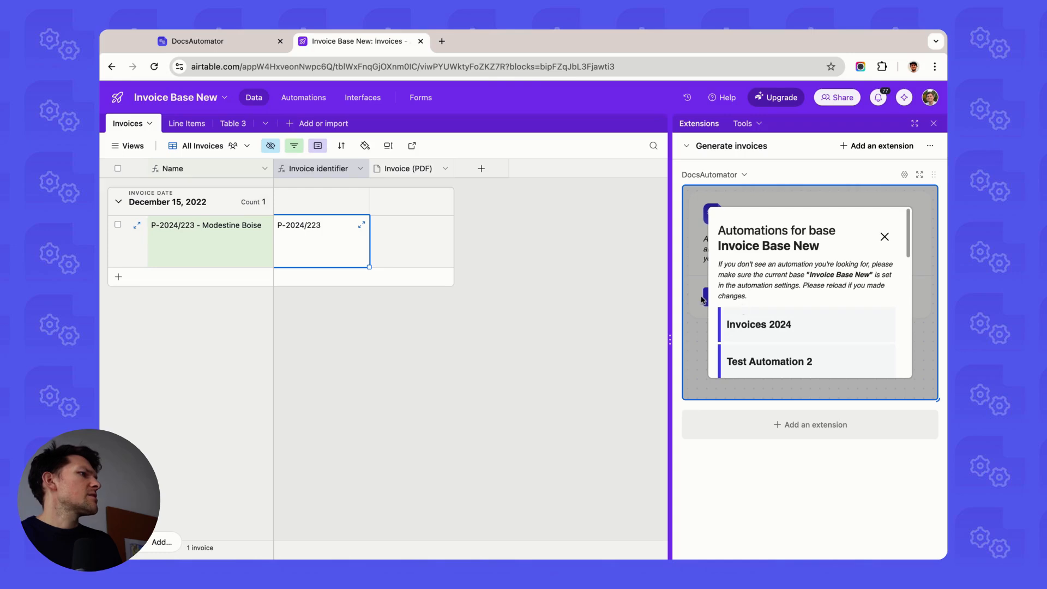
pyautogui.click(741, 329)
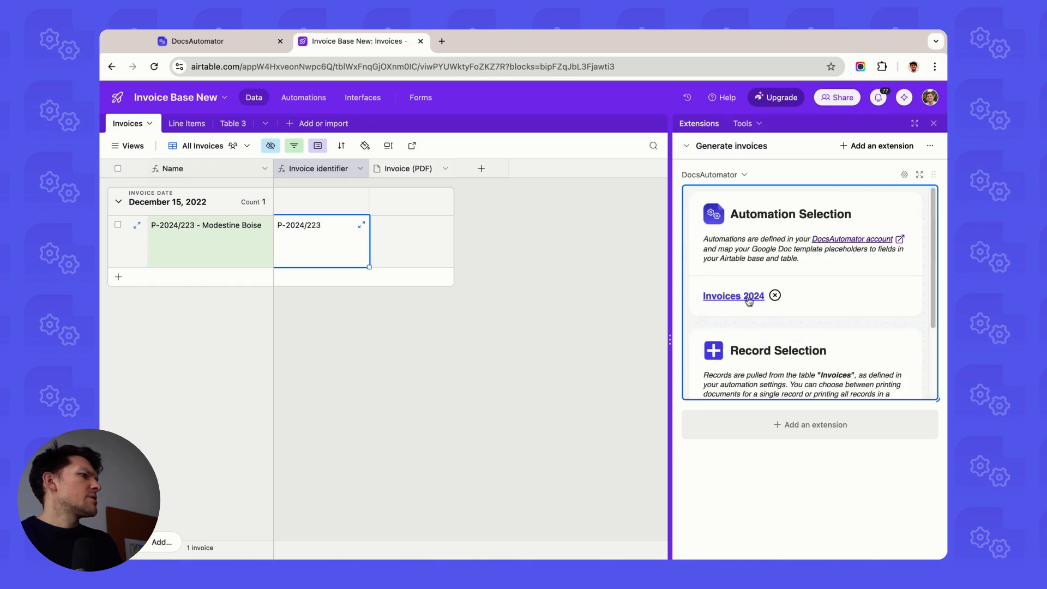
pyautogui.scroll(-2, 750, 294)
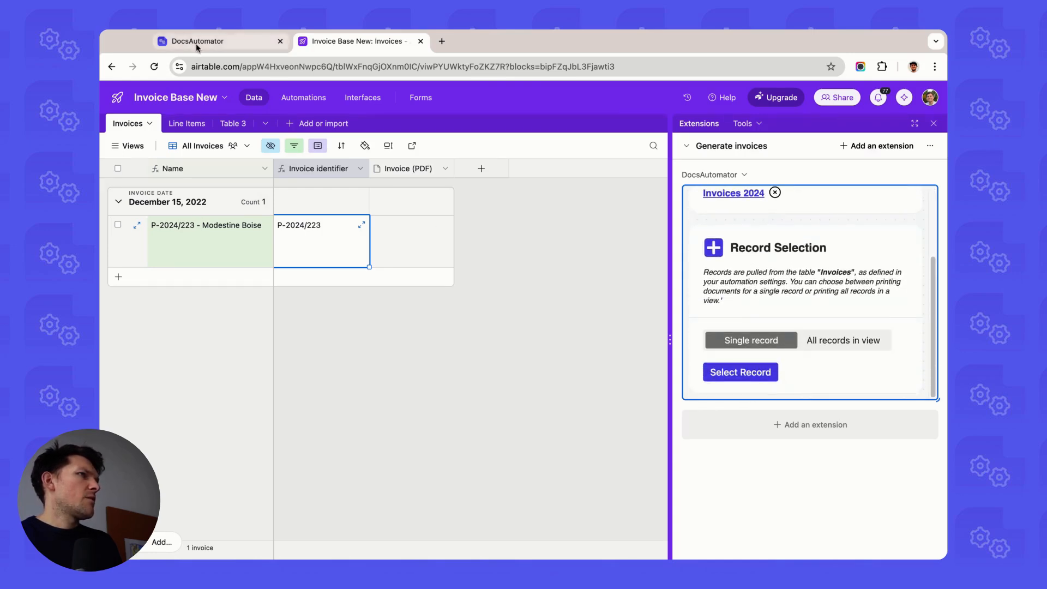
pyautogui.click(170, 36)
pyautogui.click(330, 41)
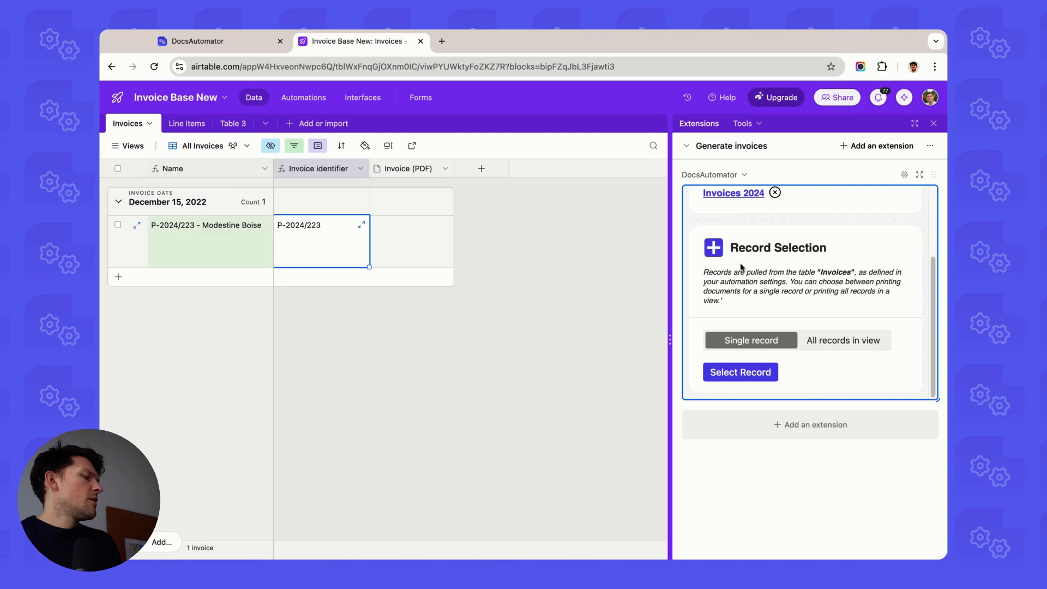
# Step: Pick the single P-2024/223 invoice record and create its document
pyautogui.click(754, 363)
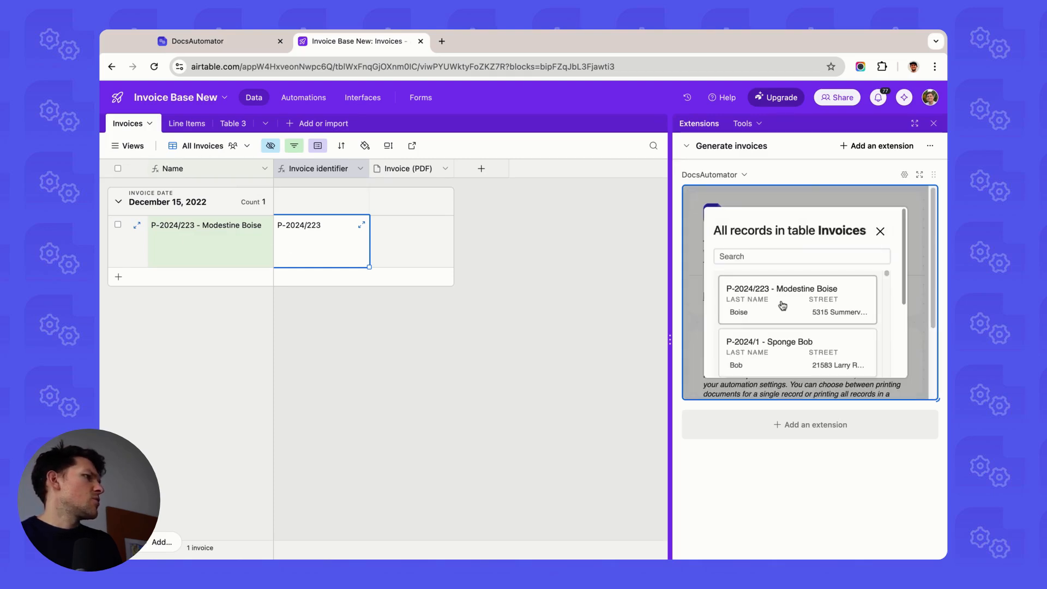
pyautogui.click(775, 313)
pyautogui.scroll(-3, 791, 317)
pyautogui.scroll(-1, 796, 319)
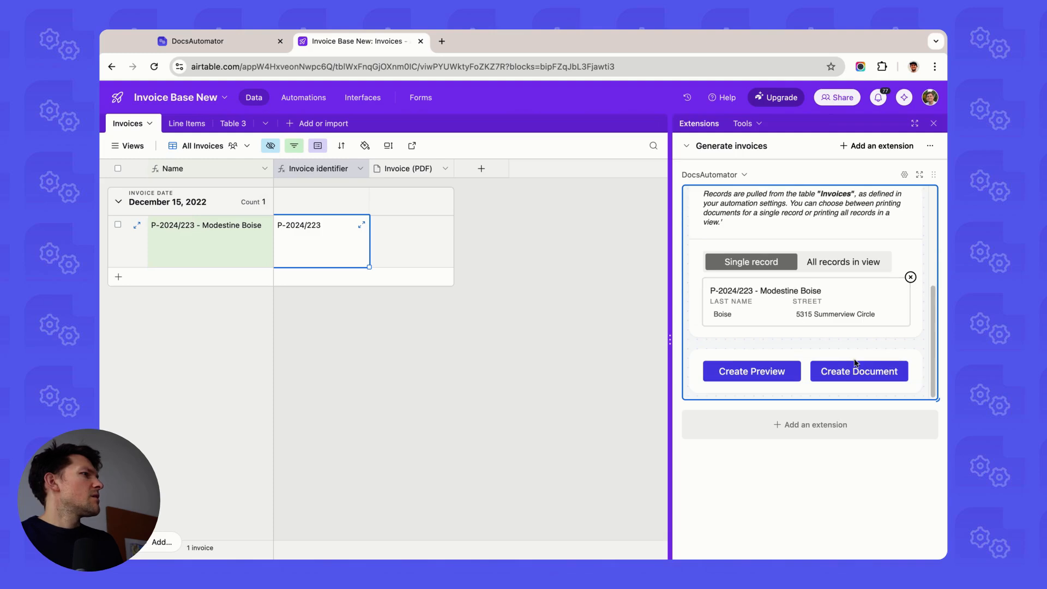
pyautogui.click(841, 379)
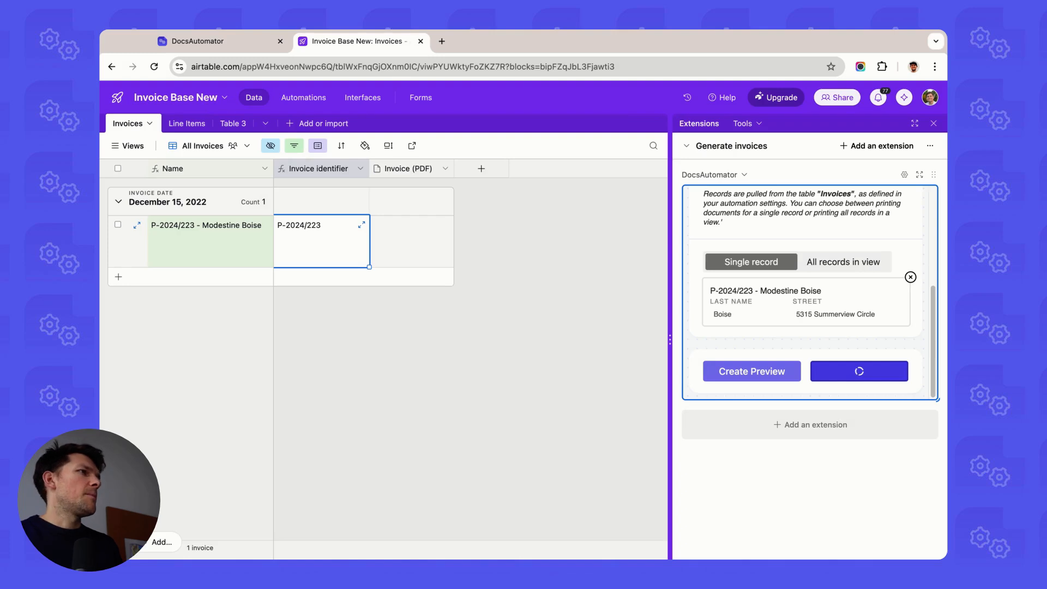
# Step: Open the received invoice email in Gmail and preview its attached PDF invoice
pyautogui.click(417, 249)
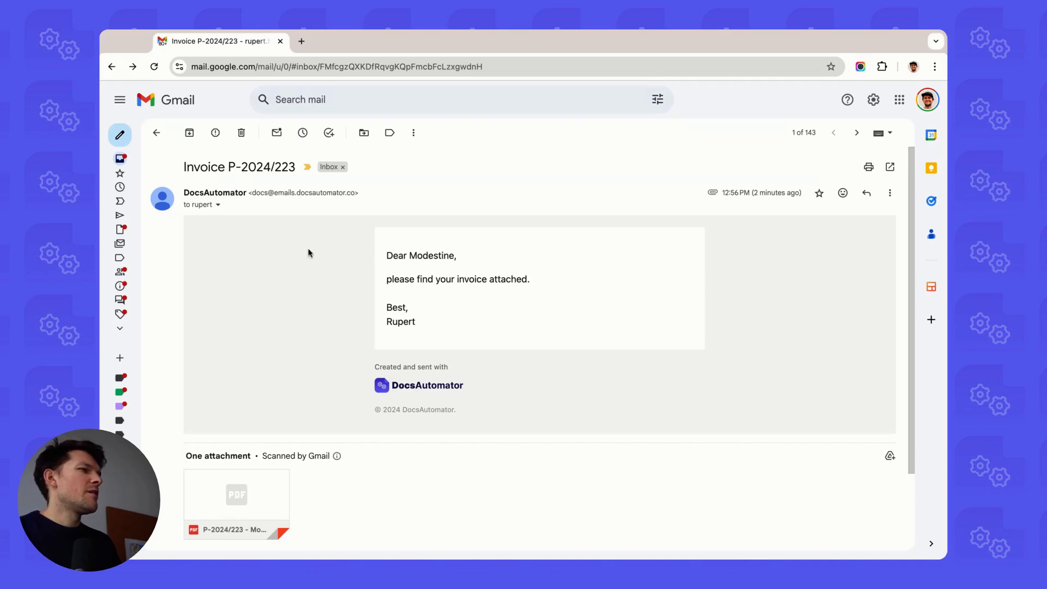
pyautogui.click(241, 499)
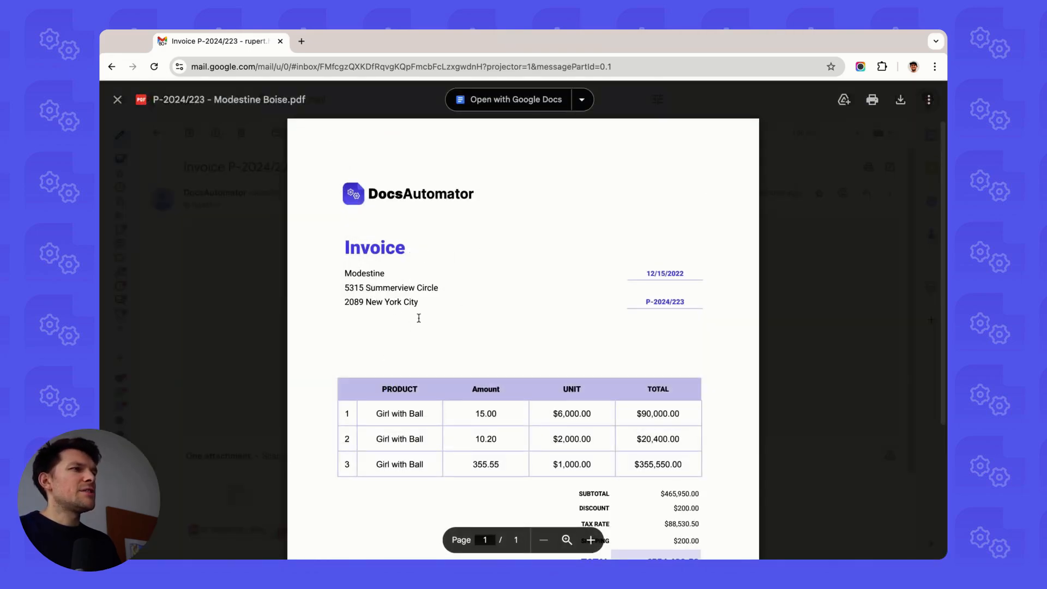
pyautogui.press('Escape')
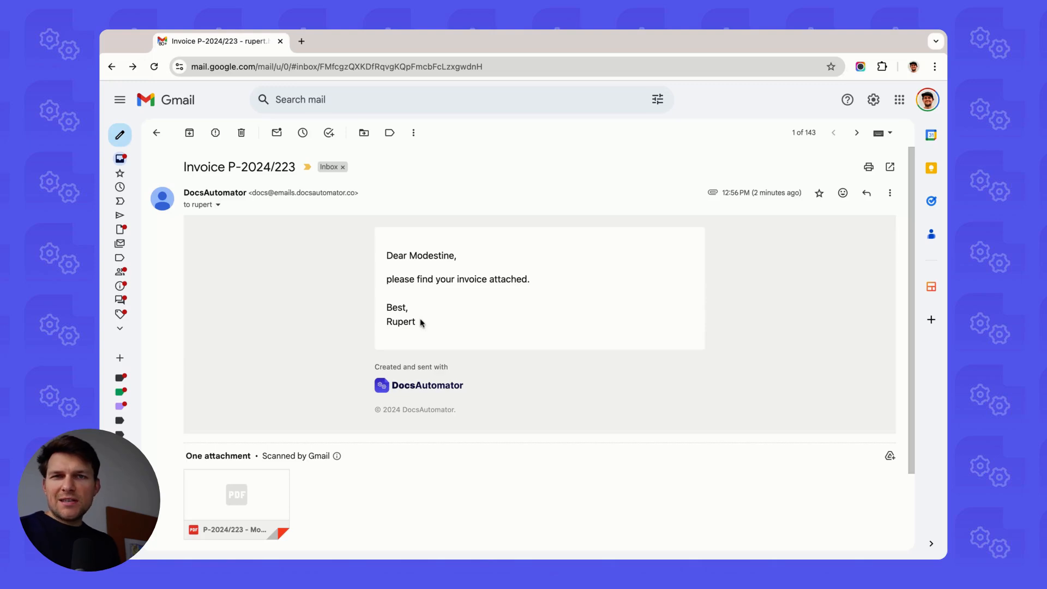